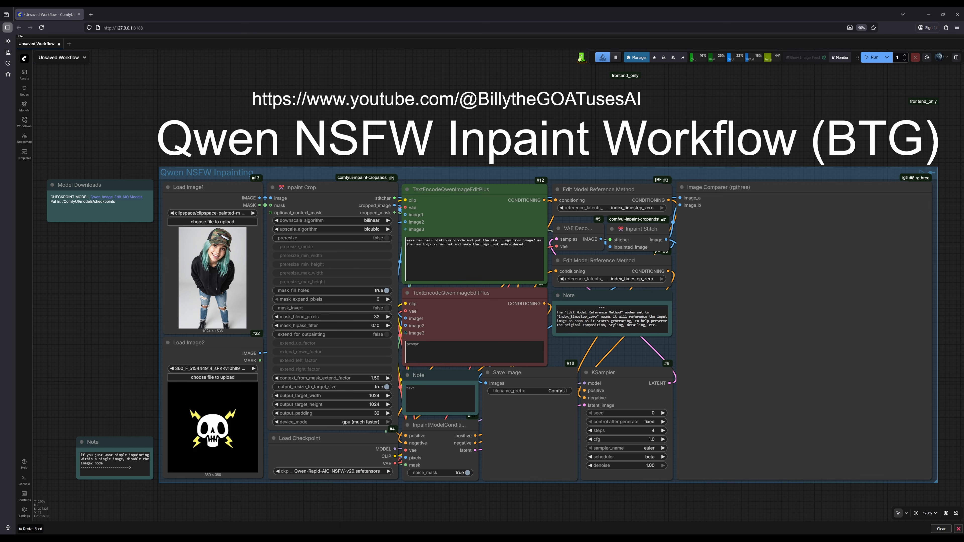
Open the Qwen-Image-Edit-Rapid-AIO repository from the Model Downloads note and view its v20 folder
left_click(116, 197)
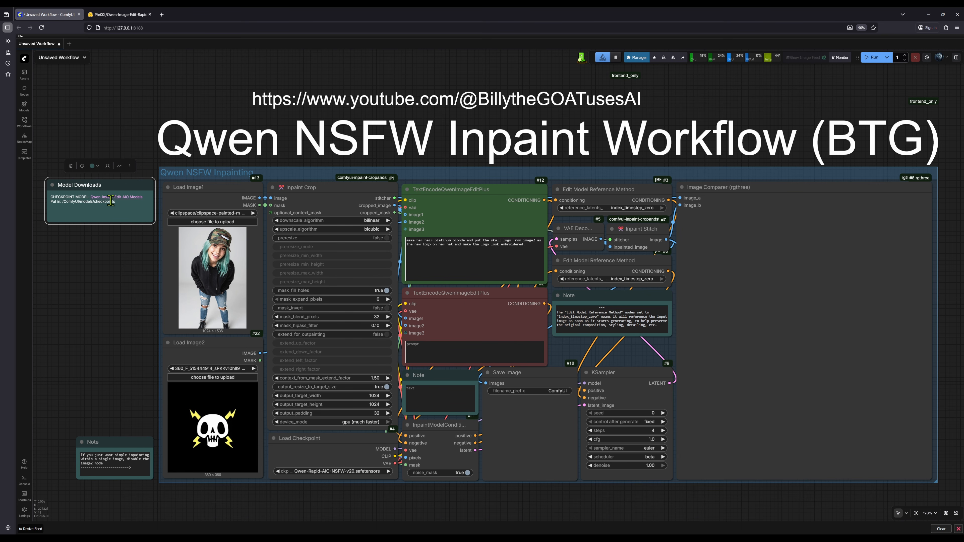
left_click(126, 199)
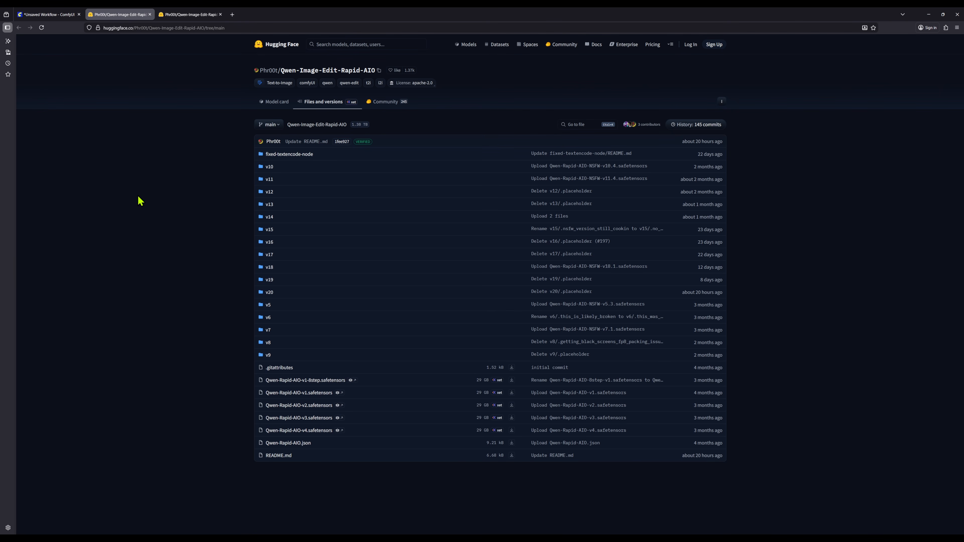
left_click(269, 293)
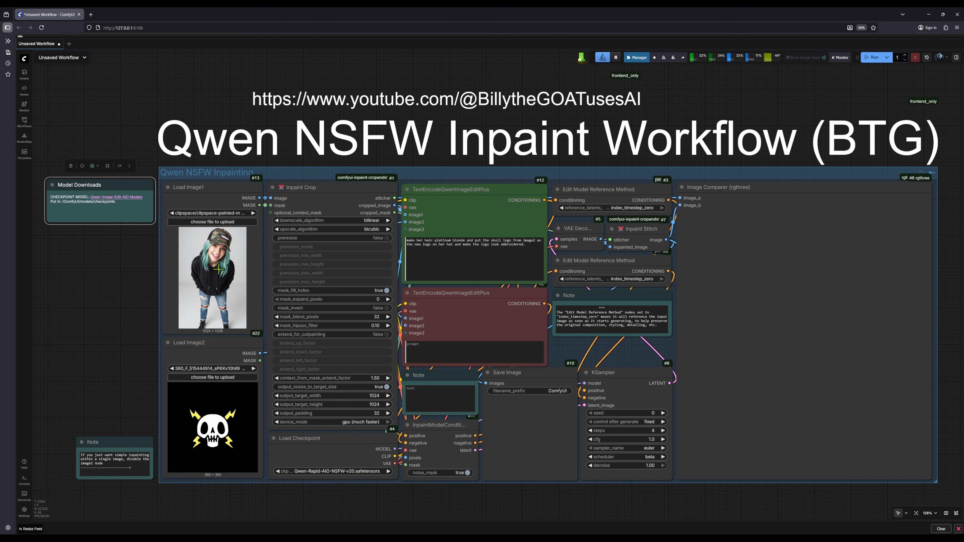
Bypass the Load Image2 node and re-enable it
left_click(228, 345)
key("ctrl+b")
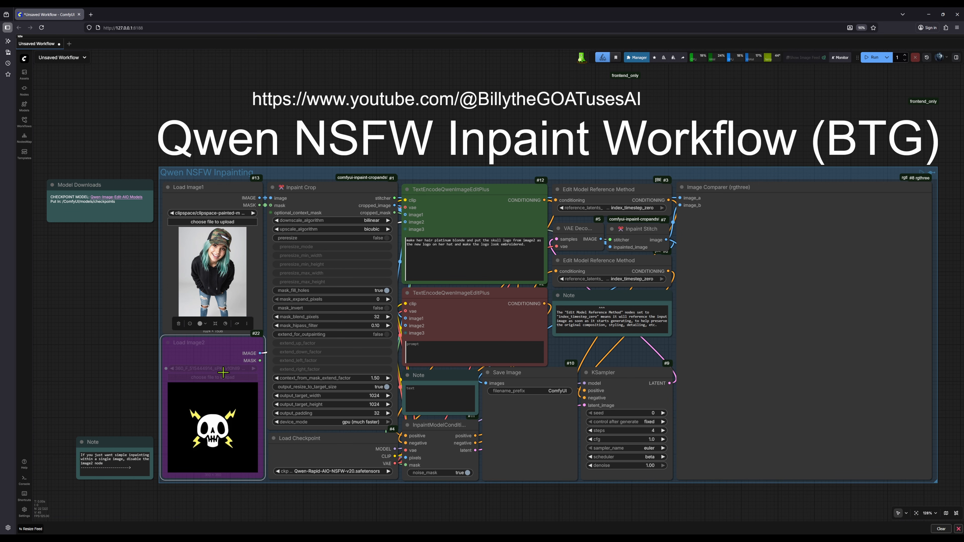
key("ctrl+b")
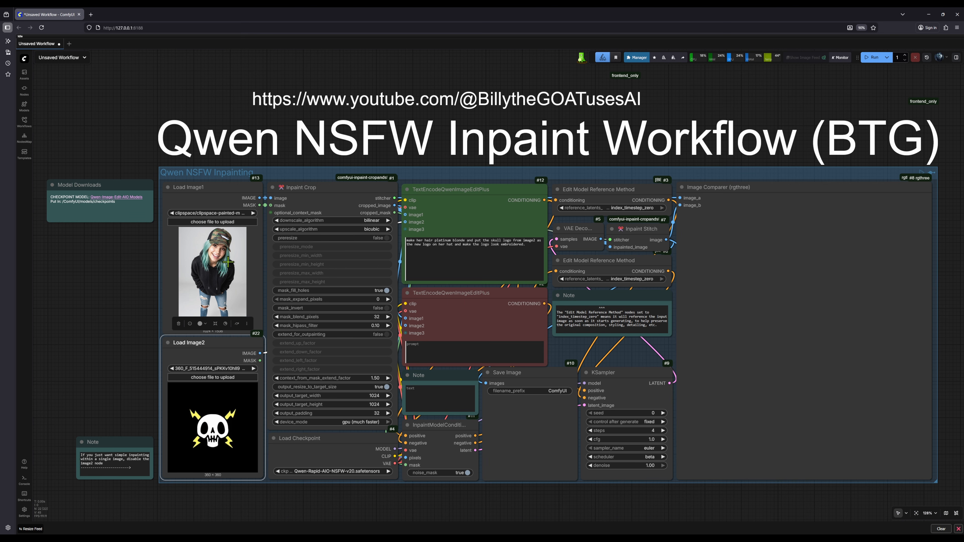
Mask the teal hair on both sides and the knife logo on the hat in the Load Image1 photo, and save the mask
right_click(212, 276)
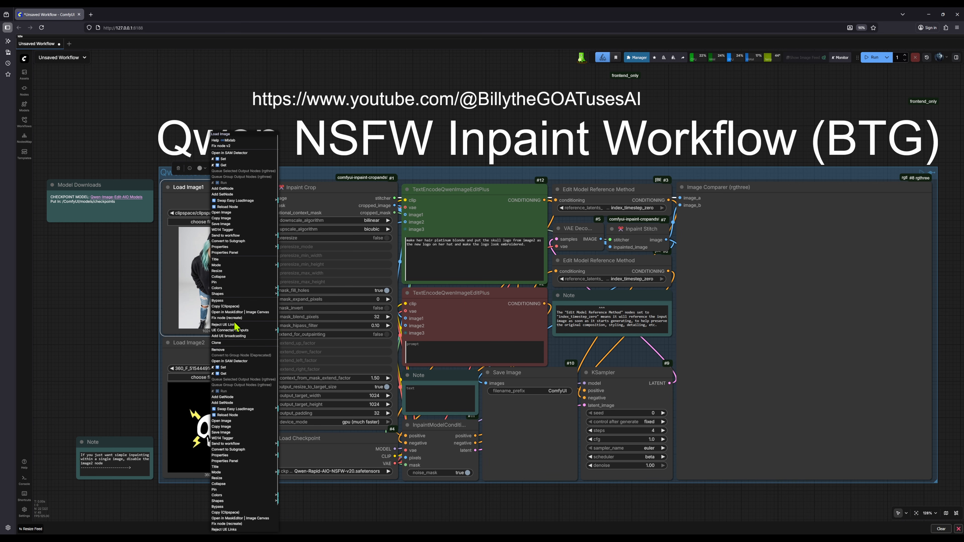
left_click(237, 312)
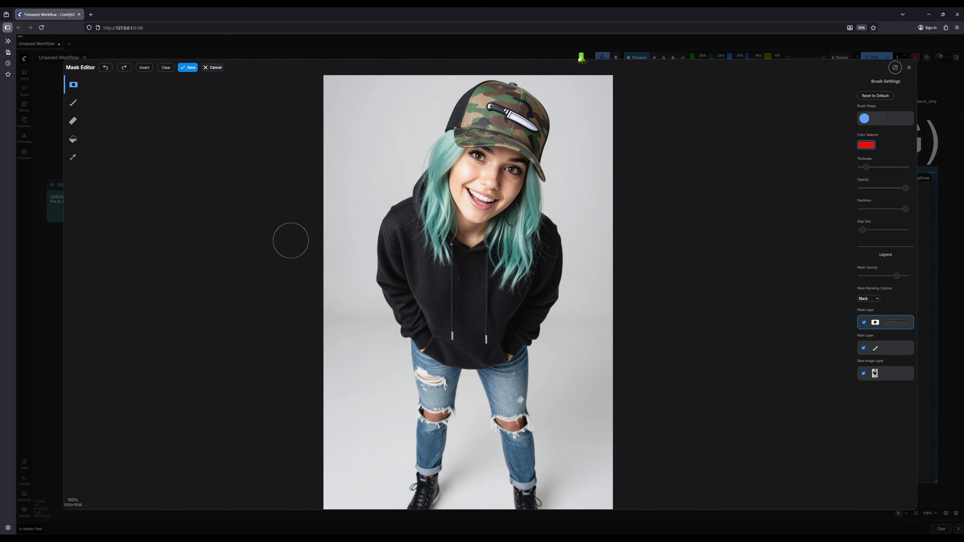
mouse_move(442, 259)
left_mouse_down()
mouse_move(436, 179)
mouse_move(450, 141)
mouse_move(418, 201)
mouse_move(435, 248)
left_mouse_up()
mouse_move(500, 275)
left_mouse_down()
mouse_move(499, 235)
mouse_move(522, 213)
mouse_move(535, 177)
mouse_move(543, 242)
mouse_move(510, 293)
mouse_move(524, 231)
mouse_move(515, 249)
left_mouse_up()
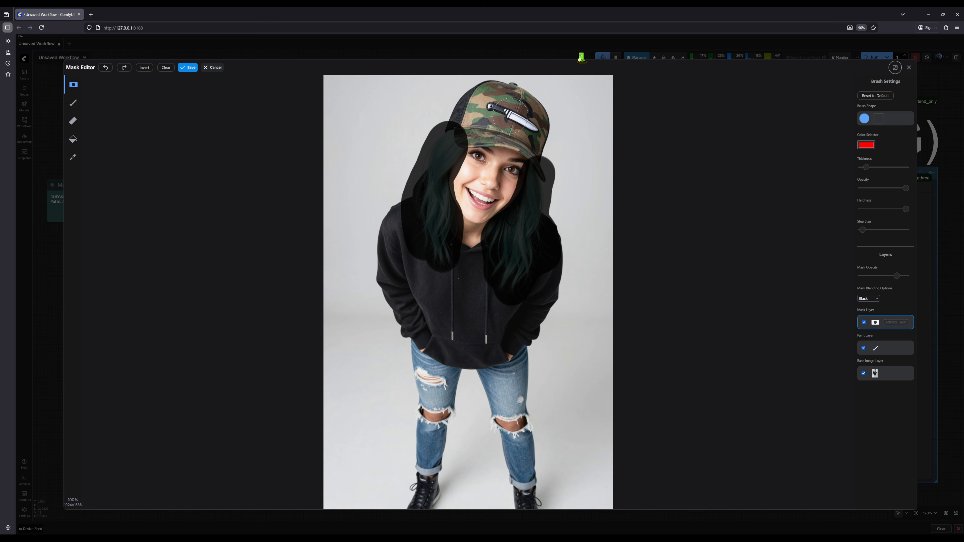
mouse_move(489, 116)
left_mouse_down()
mouse_move(530, 128)
mouse_move(494, 110)
left_mouse_up()
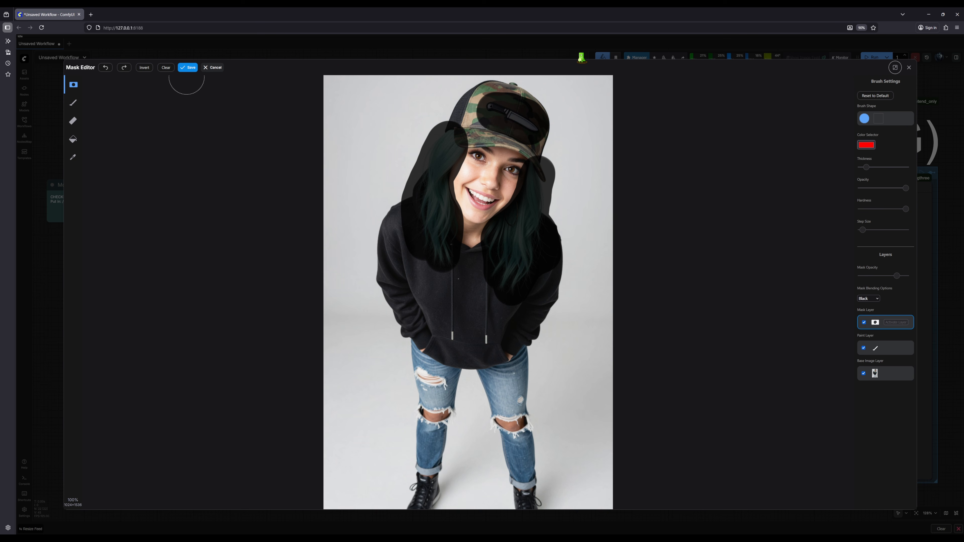
left_click(187, 68)
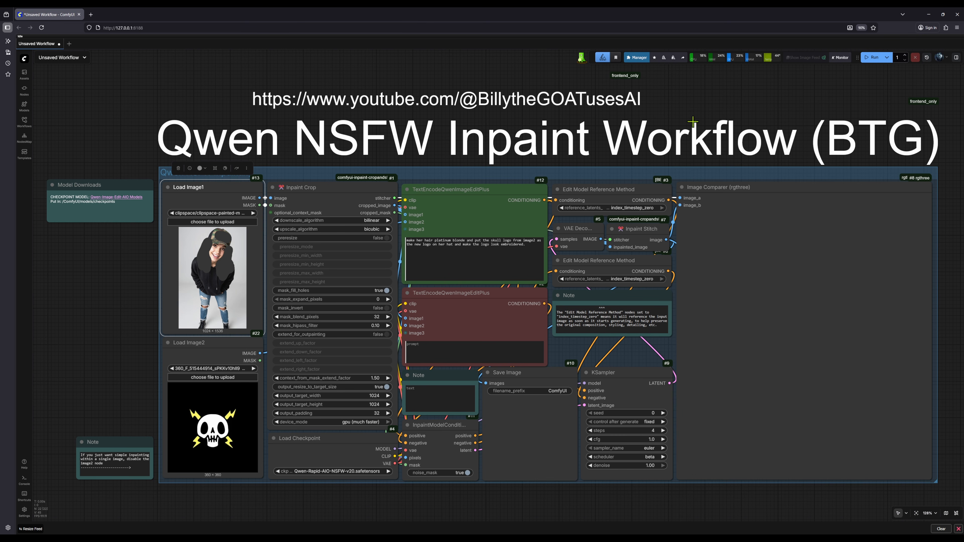
Check the ComfyUI Manager for missing custom nodes and close it
left_click(638, 58)
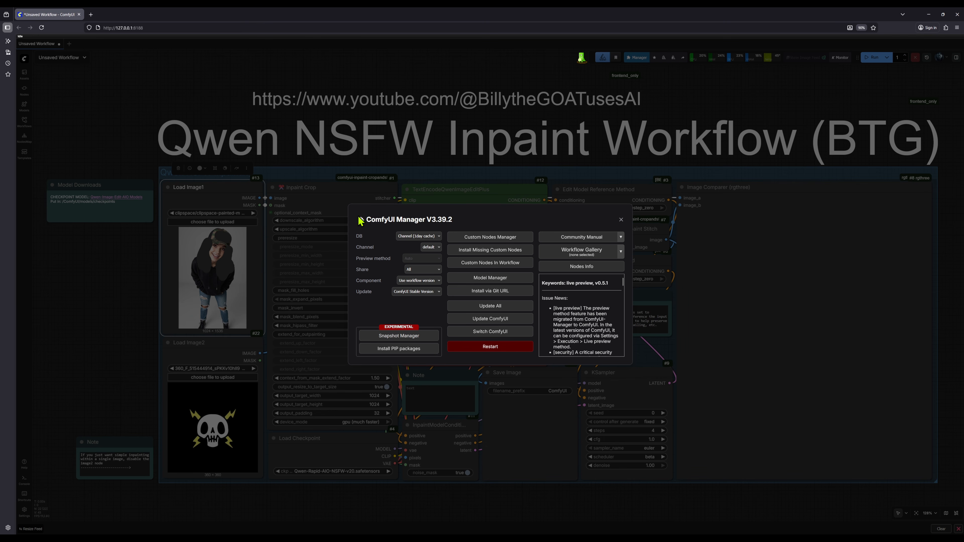
left_click(621, 220)
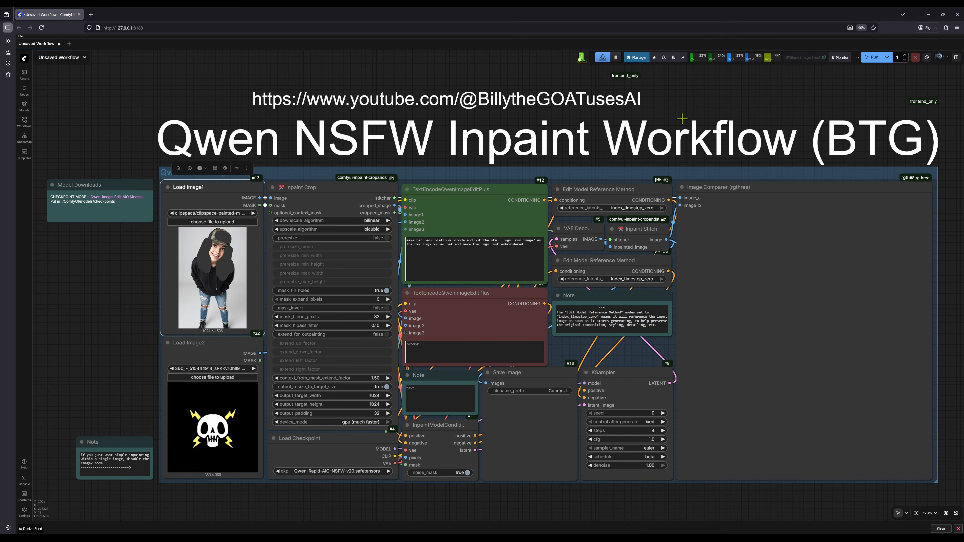
left_click(638, 58)
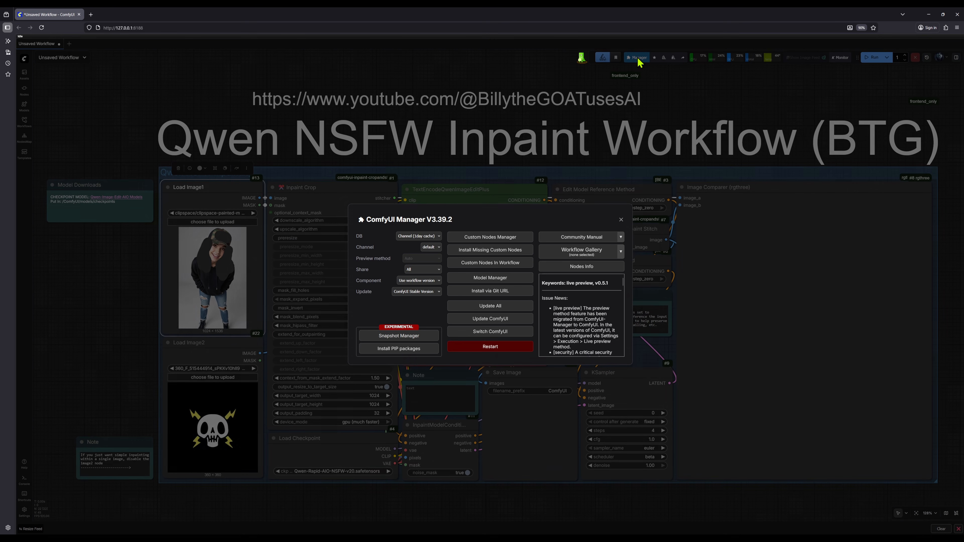
left_click(481, 252)
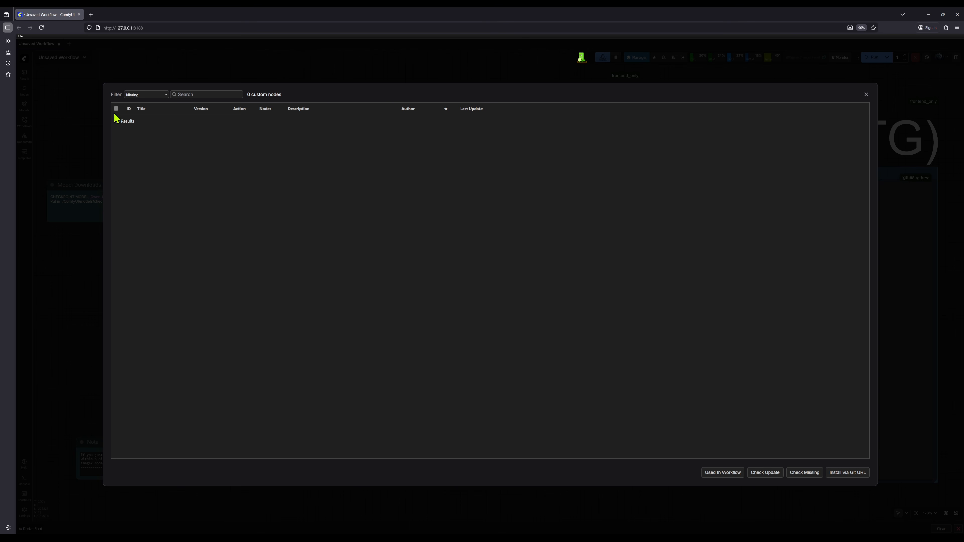
left_click(866, 95)
left_click(621, 220)
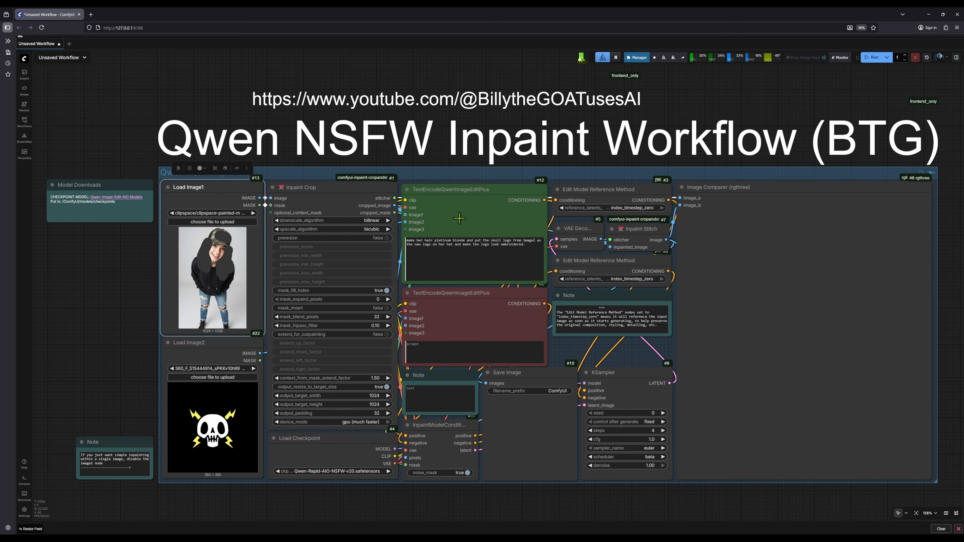
Run the inpaint workflow and compare the generated image with the original in the Image Comparer node
left_click(872, 57)
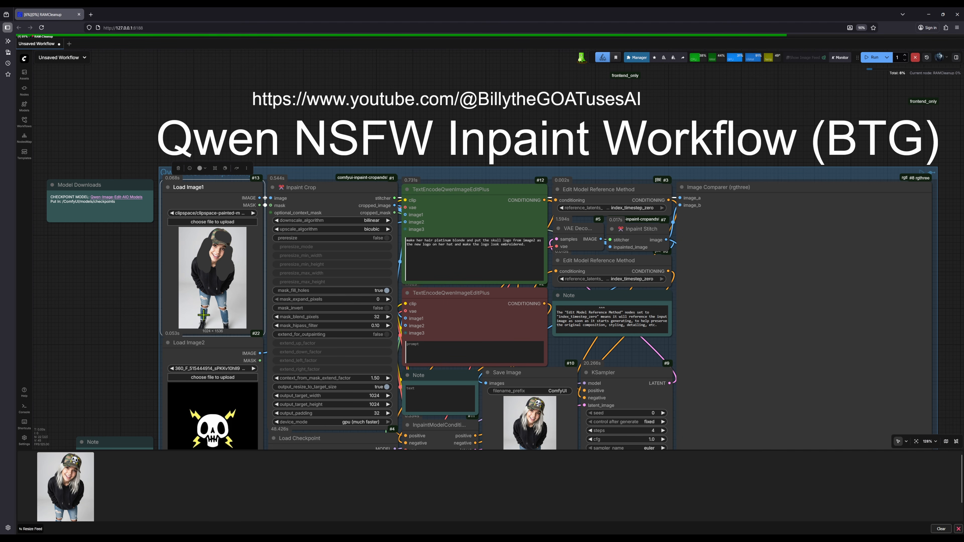
left_click_drag(134, 328, 102, 262)
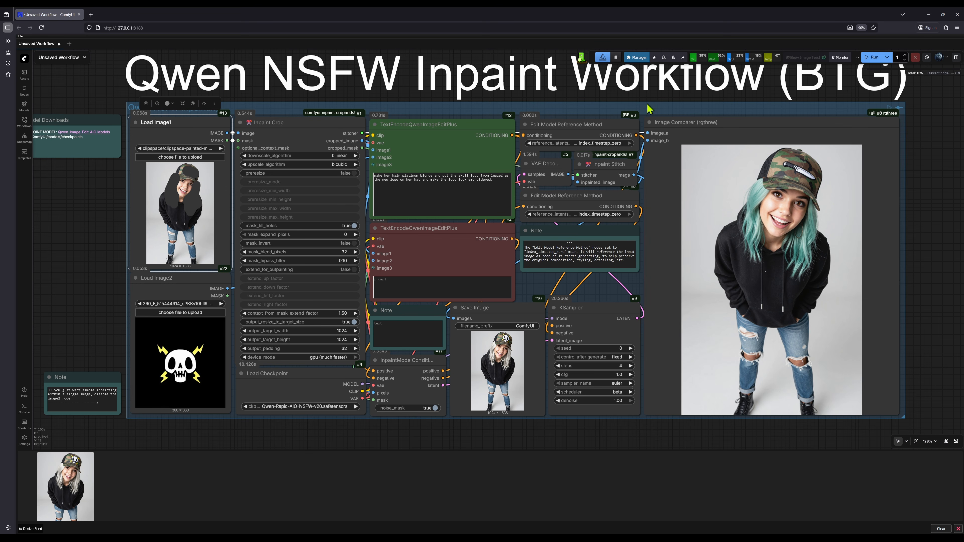
left_click_drag(931, 115, 766, 82)
scroll(717, 89, "up", 5)
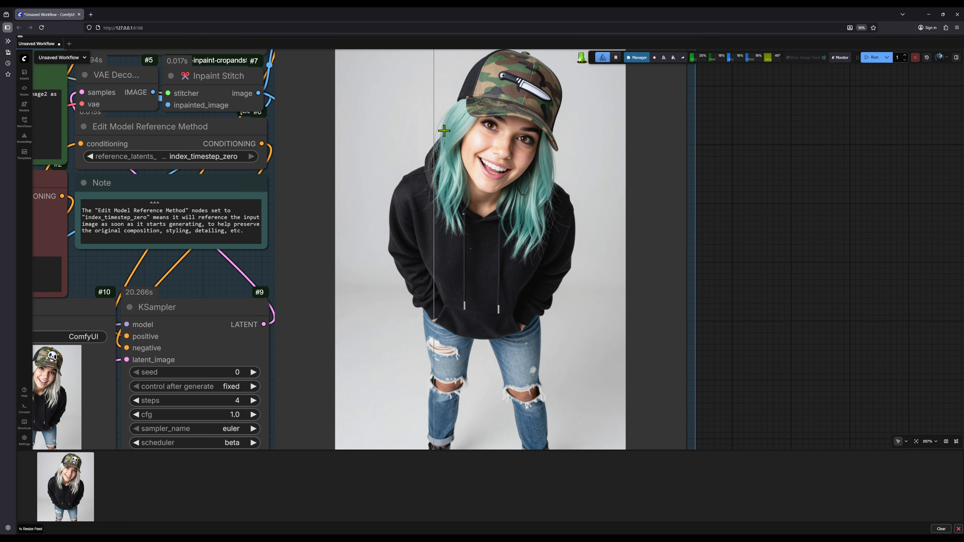
left_click_drag(770, 242, 785, 248)
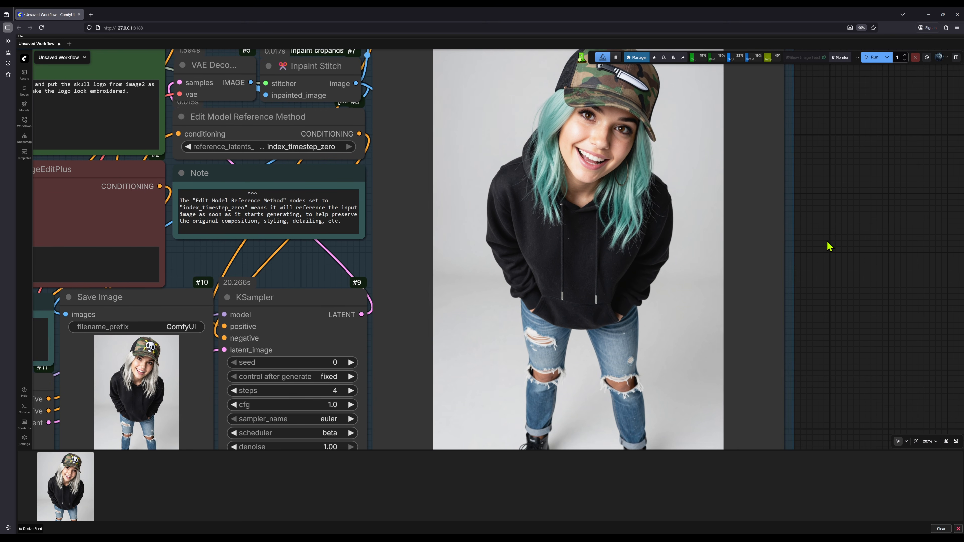
scroll(828, 243, "down", 3)
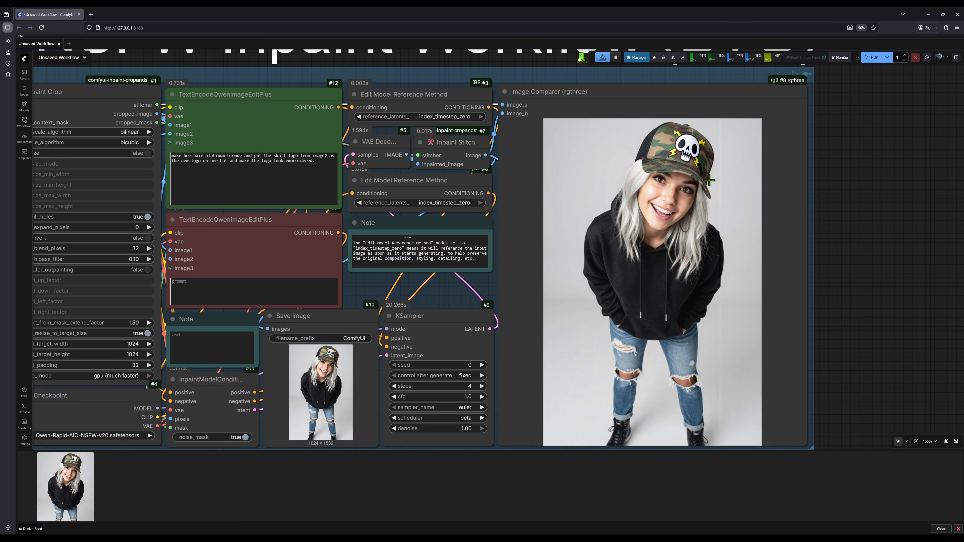
scroll(725, 249, "down", 2)
left_click_drag(886, 249, 950, 264)
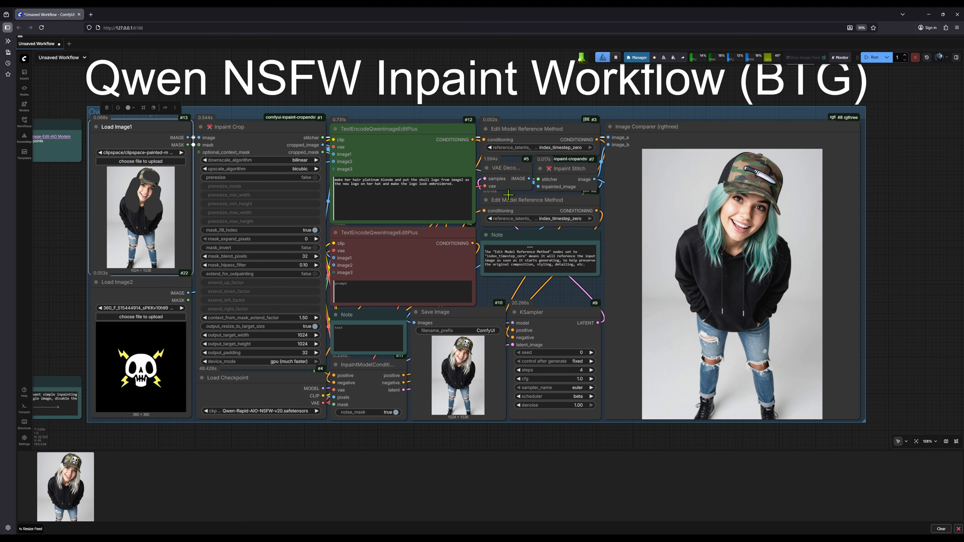
Extend the Load Image1 mask over more of the hat around the knife logo and save it
right_click(149, 202)
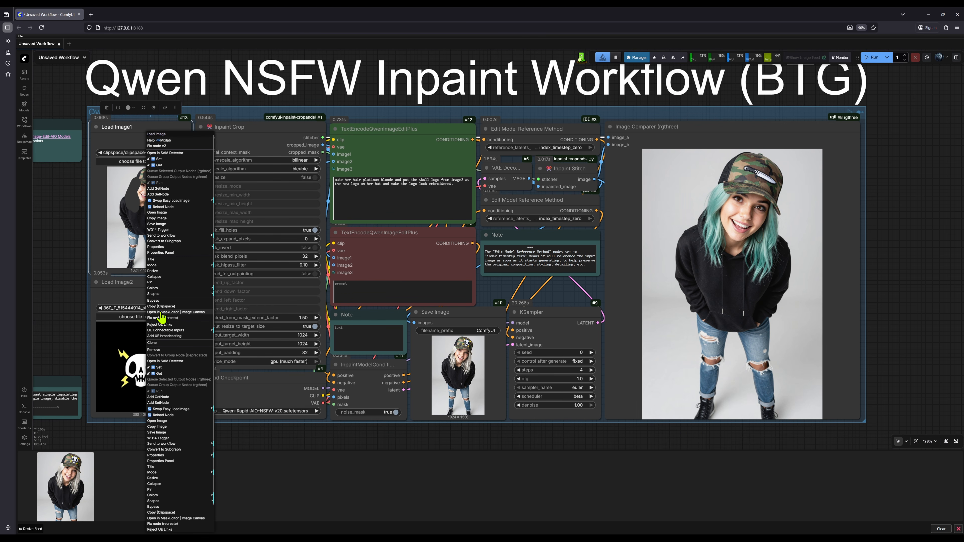
left_click(161, 312)
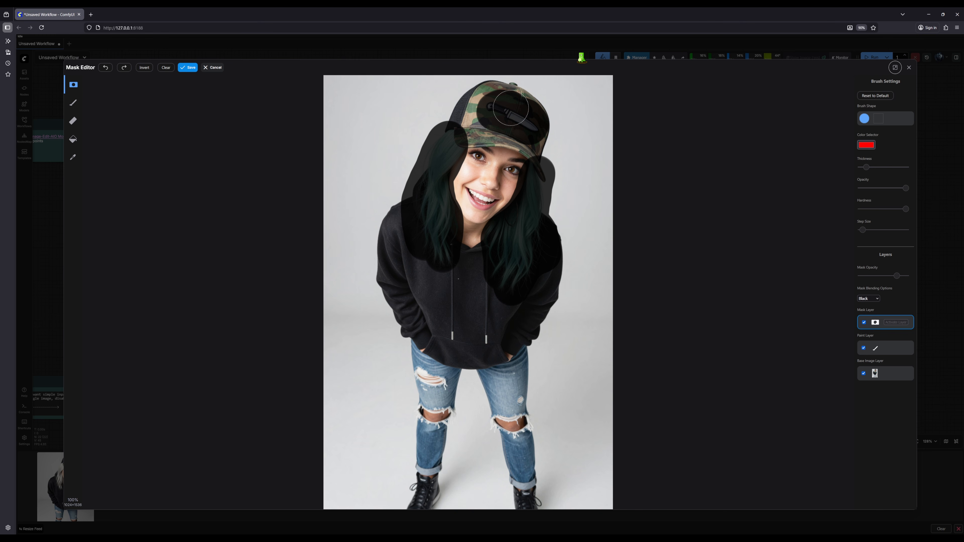
left_click_drag(500, 104, 492, 105)
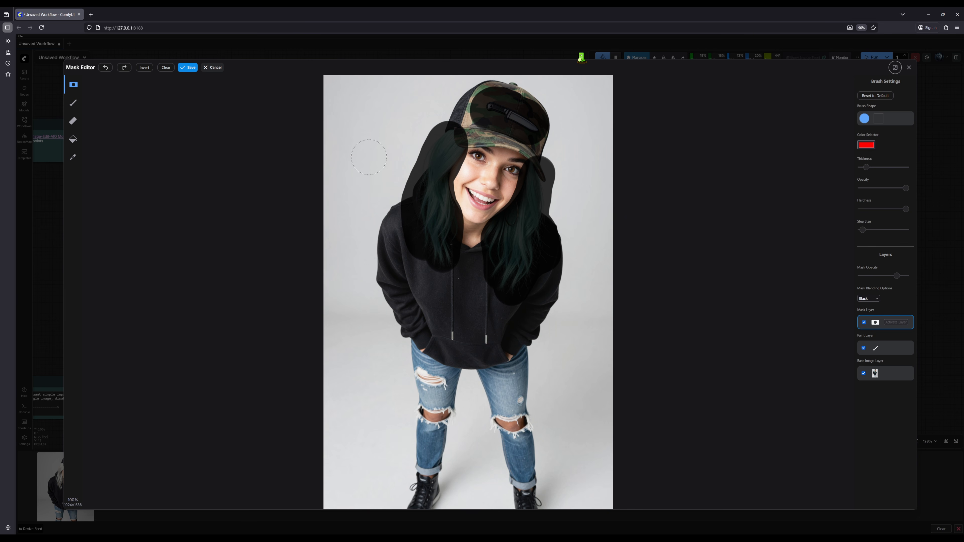
left_click(190, 71)
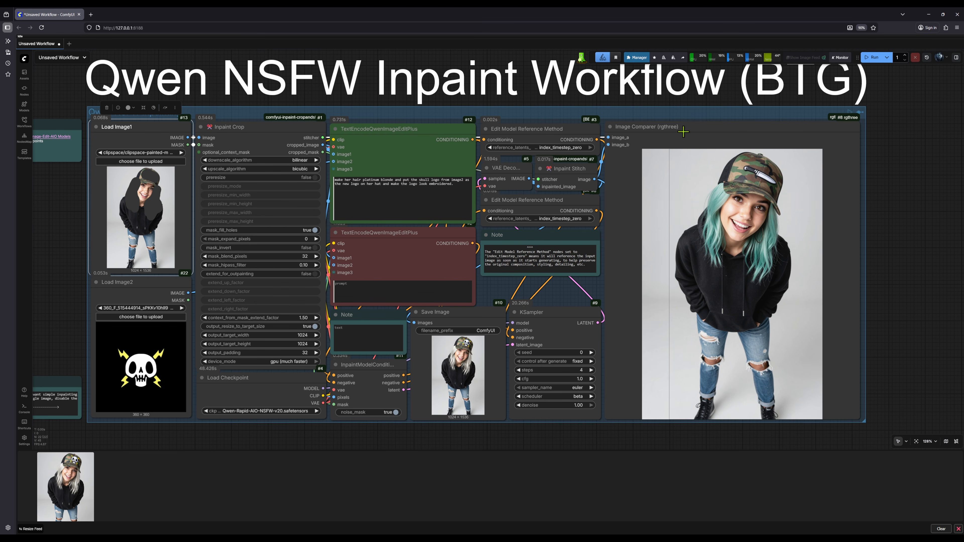
Shift the Image Comparer node slightly, inspect the previous result, and rerun the workflow with the enlarged hat mask
mouse_move(701, 129)
left_mouse_down()
mouse_move(803, 254)
mouse_move(836, 255)
mouse_move(763, 236)
mouse_move(729, 159)
mouse_move(689, 129)
left_mouse_up()
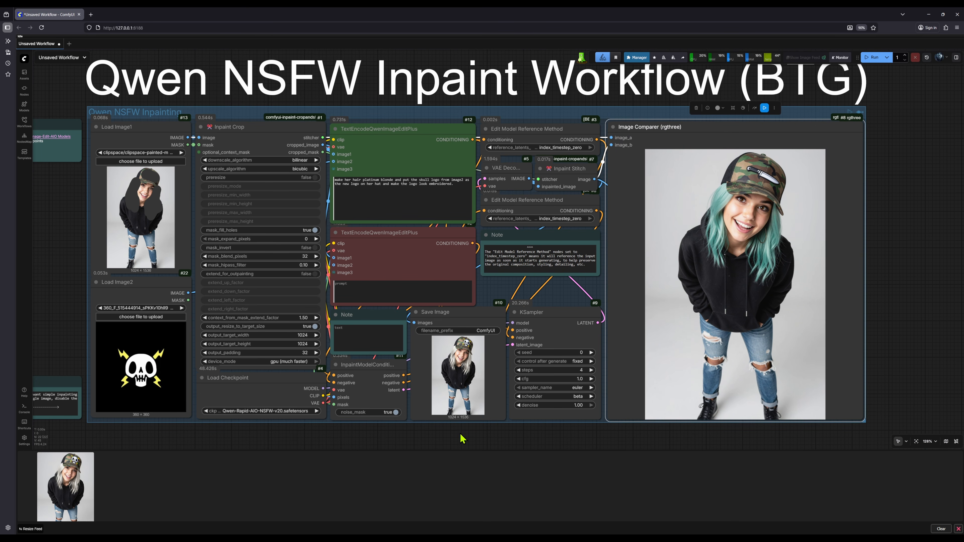
left_click(460, 442)
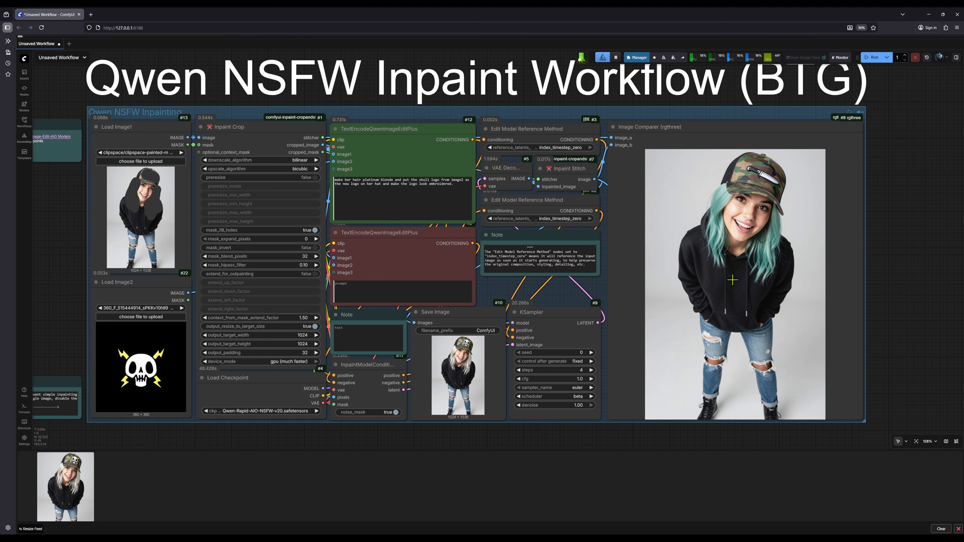
left_click_drag(902, 312, 771, 294)
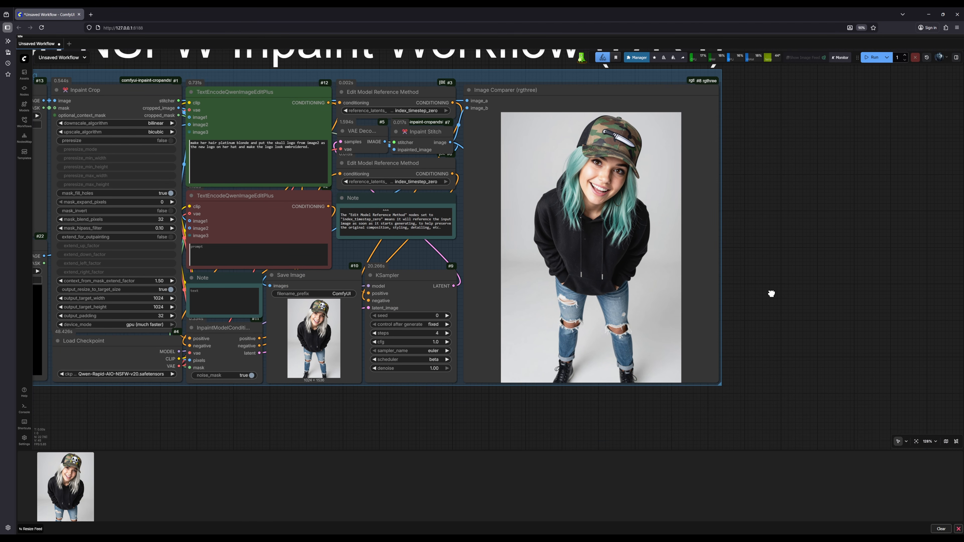
scroll(747, 273, "up", 4)
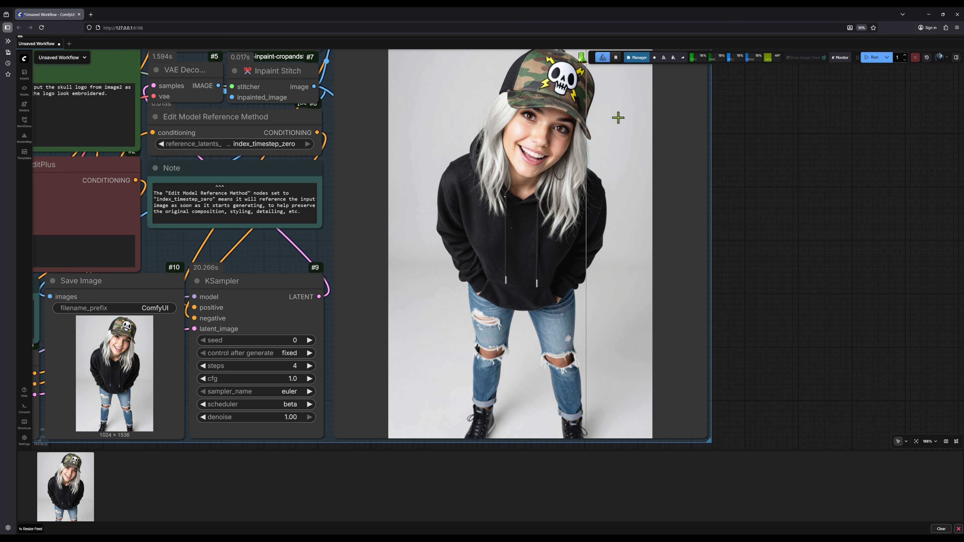
left_click(873, 57)
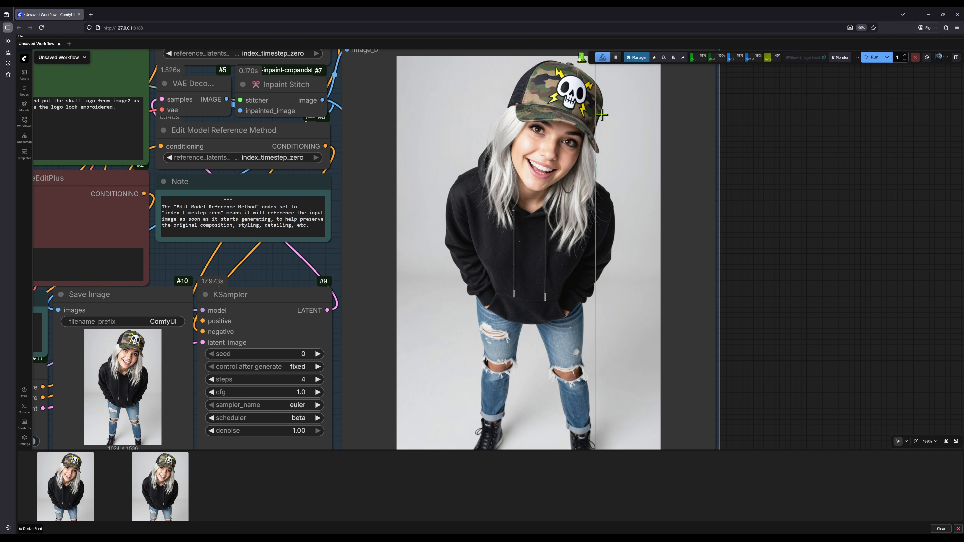
Replace the mask on the Load Image1 photo with one covering the black hoodie and save it
scroll(764, 243, "down", 5)
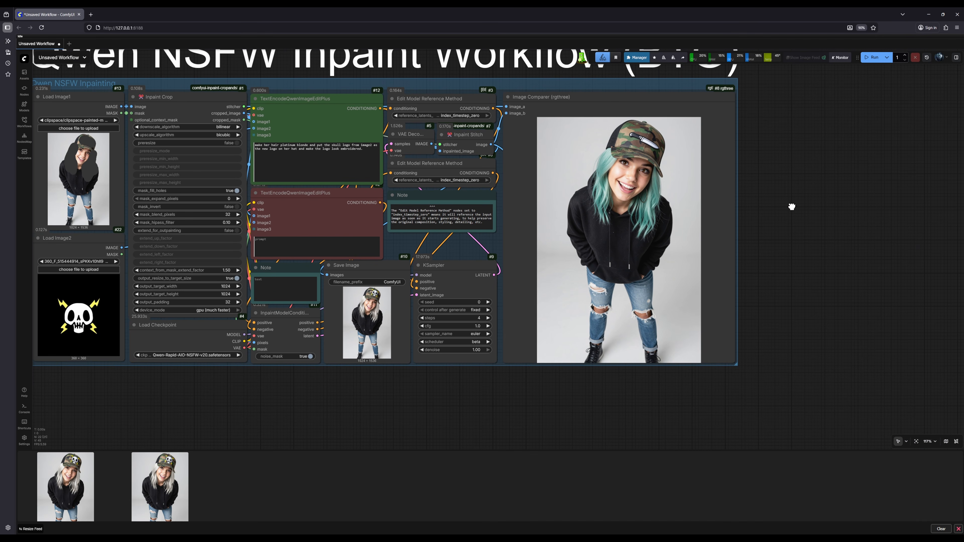
left_click_drag(789, 205, 855, 237)
right_click(156, 225)
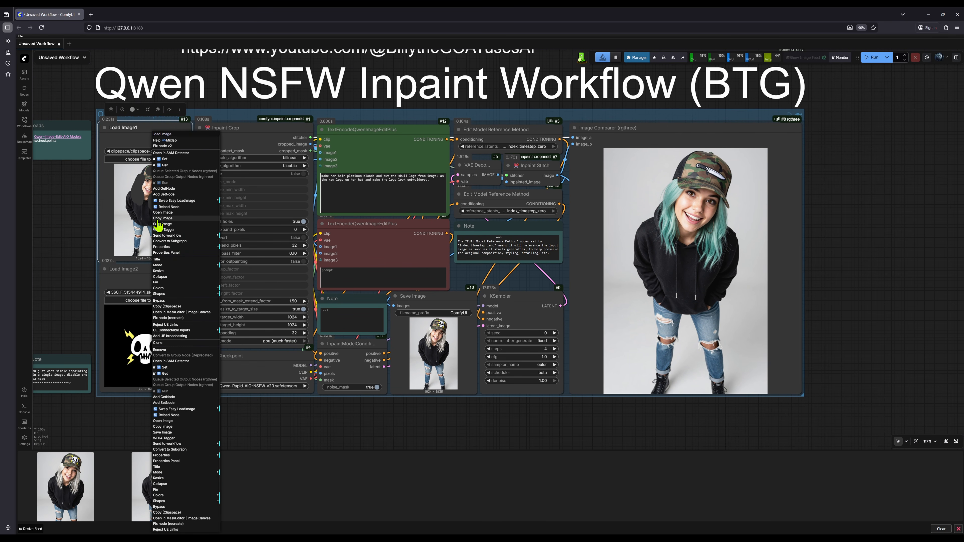
left_click(176, 312)
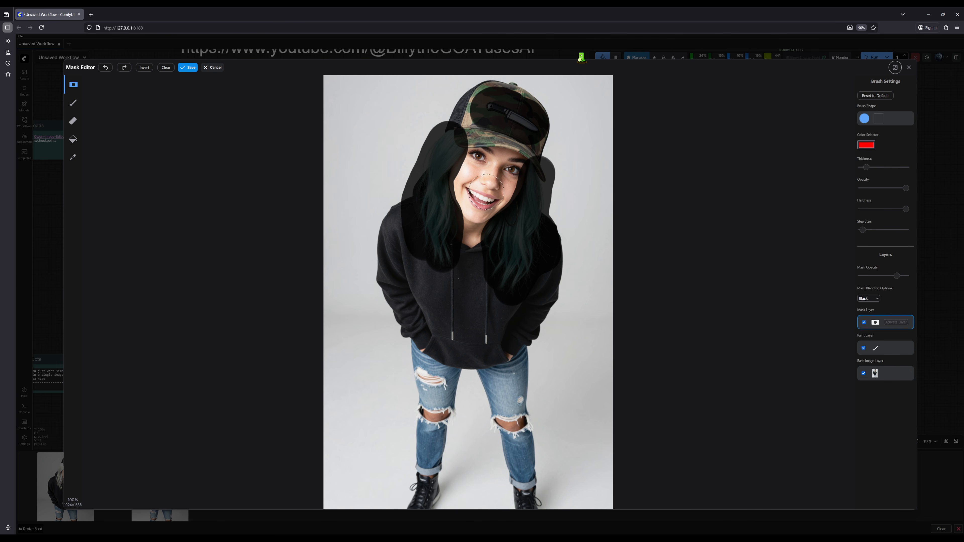
left_click(188, 67)
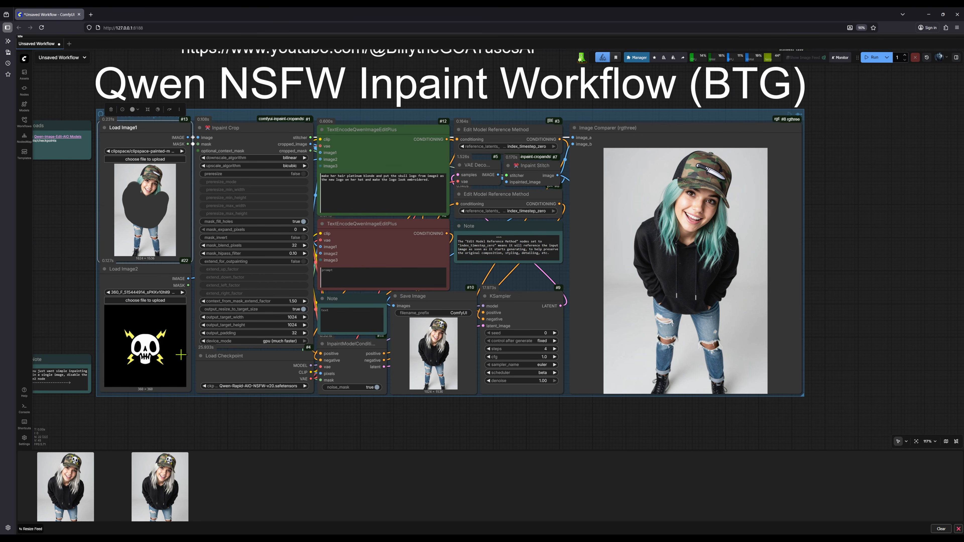
Bypass the Load Image2 node that holds the skull logo
left_click(433, 182)
key("ctrl+a")
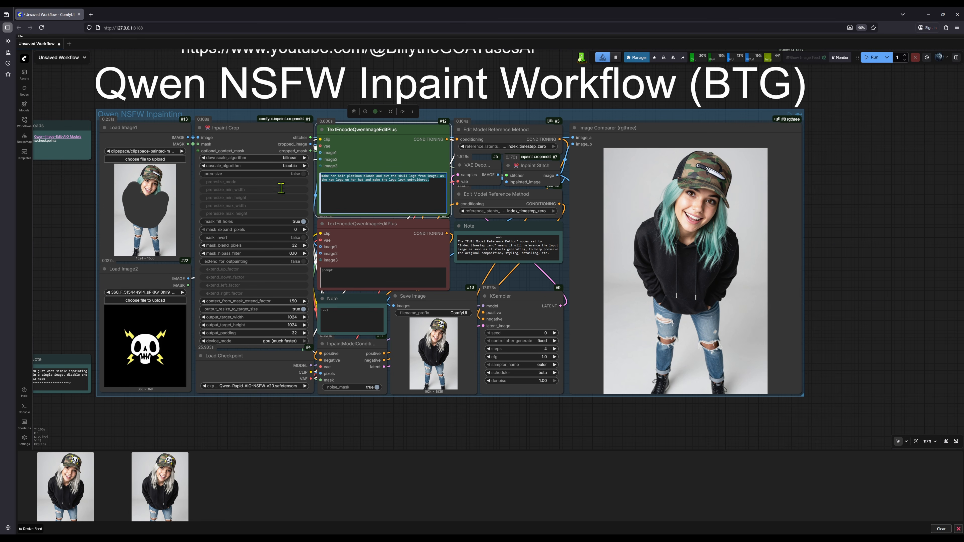
left_click(169, 279)
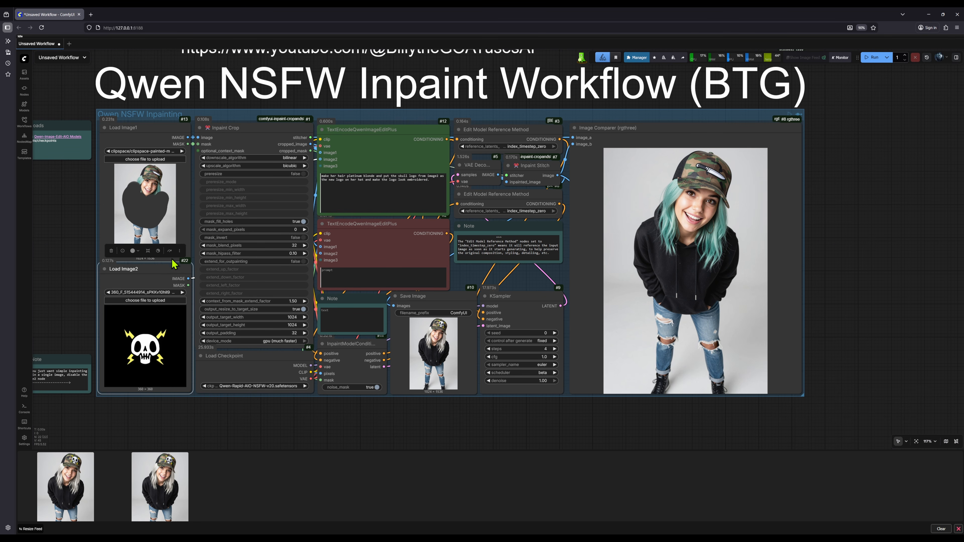
left_click(170, 251)
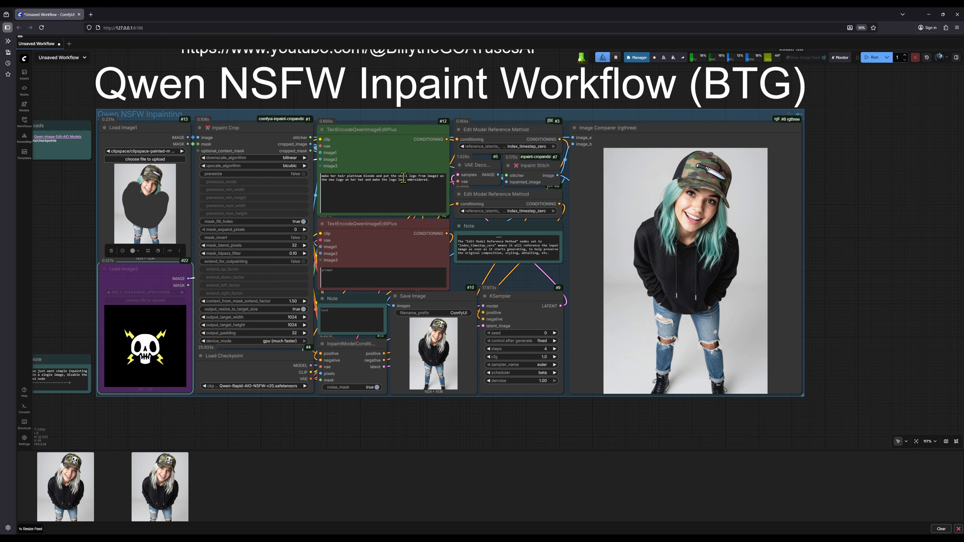
Replace the positive prompt with "put her in a red tank top, big chest" and run the workflow
left_click(412, 179)
key("ctrl+a")
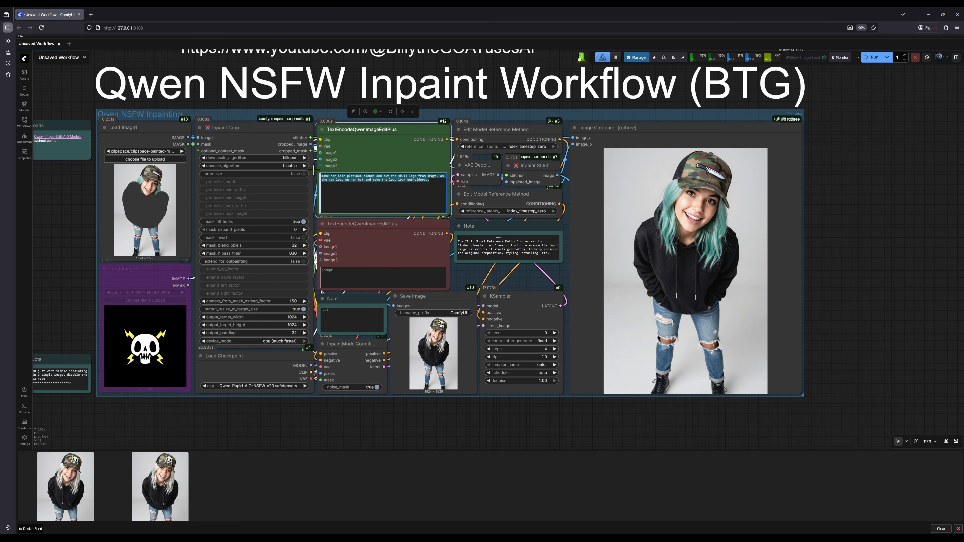
type("pu")
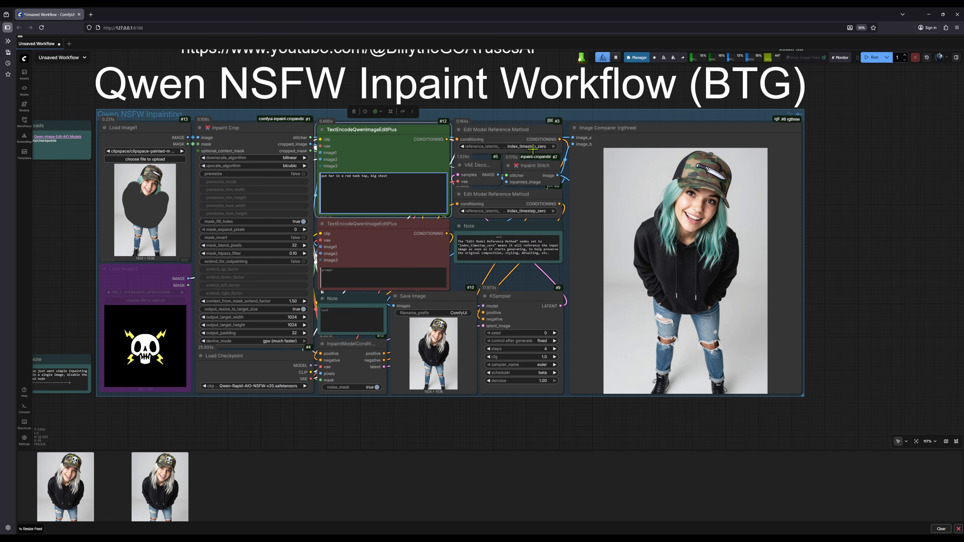
left_click(873, 61)
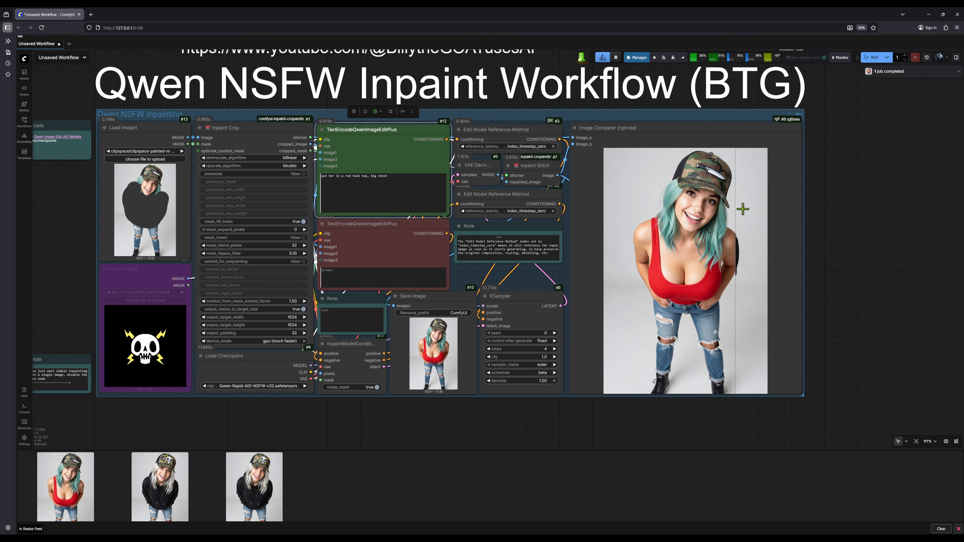
Compare the newly generated image with the original photo in the Image Comparer node
scroll(824, 268, "up", 3)
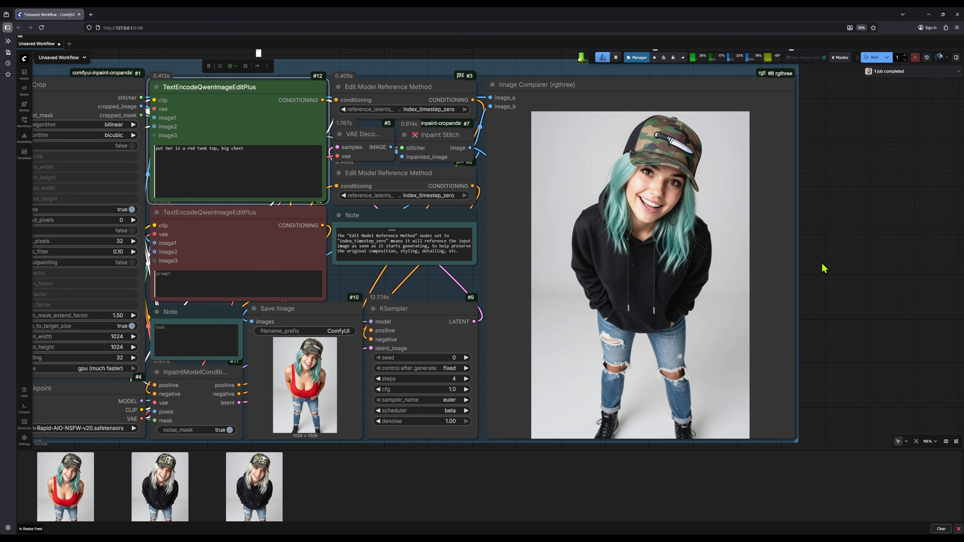
scroll(823, 268, "up", 3)
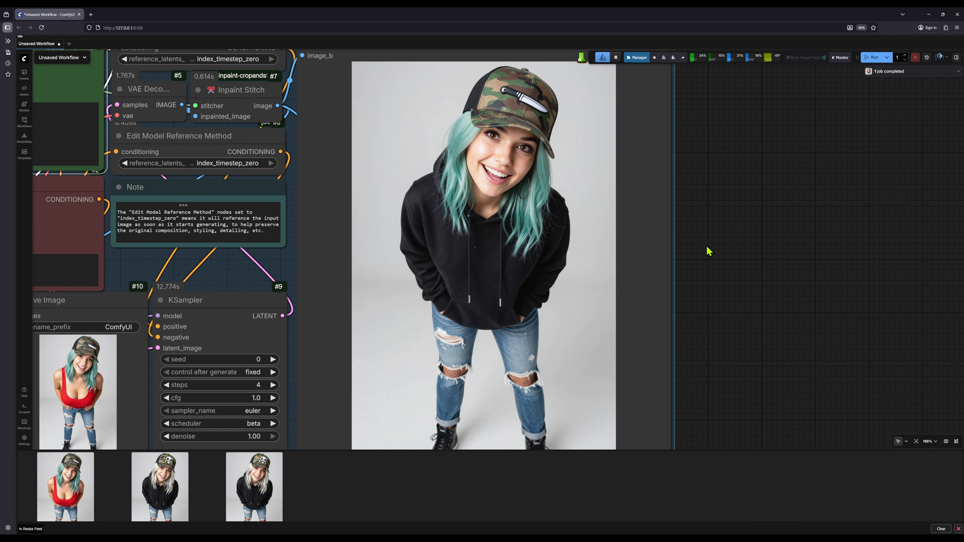
left_click_drag(706, 246, 699, 239)
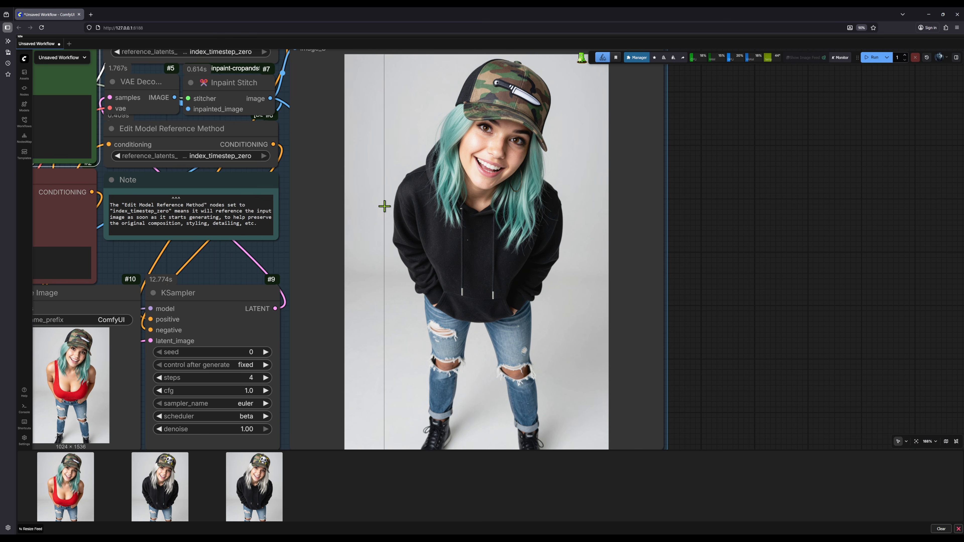
scroll(384, 206, "down", 3)
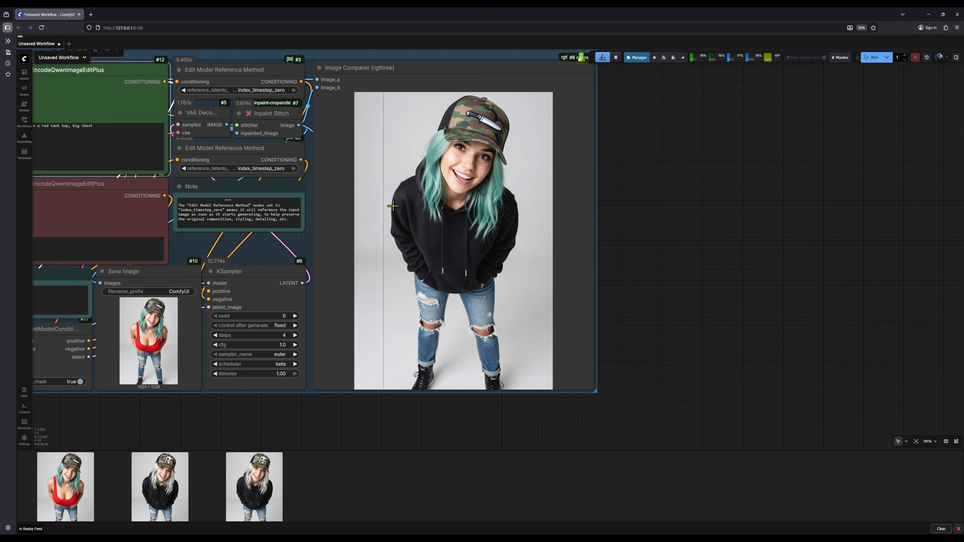
left_click_drag(622, 228, 797, 269)
scroll(704, 246, "down", 2)
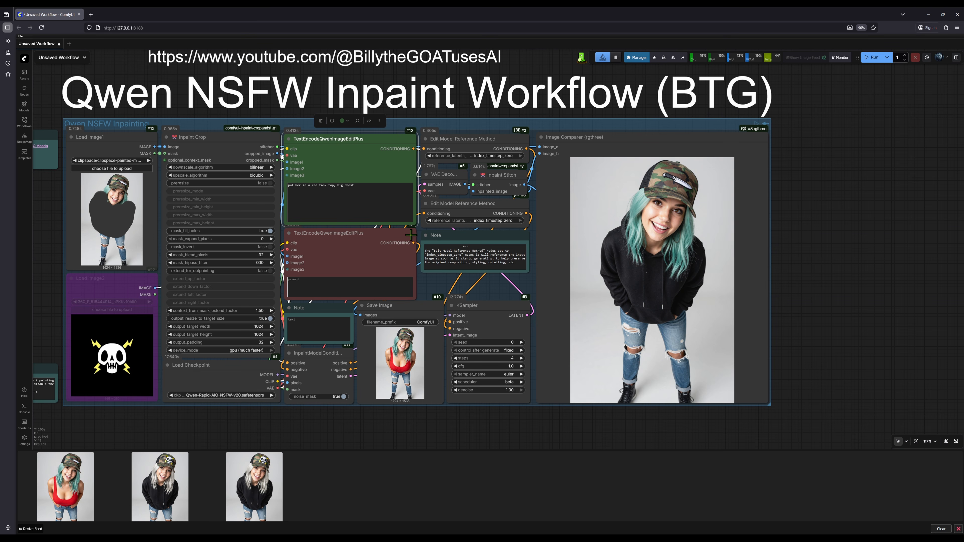
left_click_drag(441, 433, 469, 440)
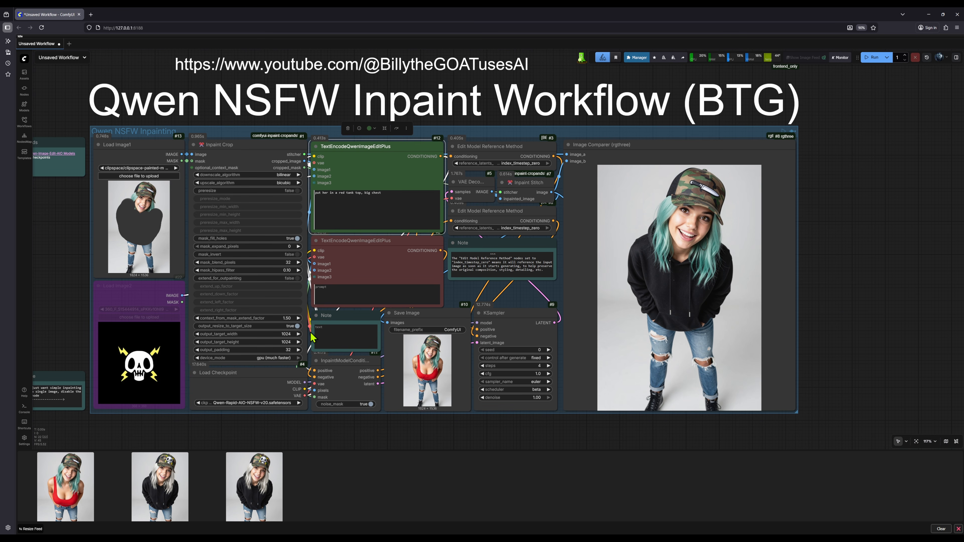
left_click_drag(76, 302, 137, 303)
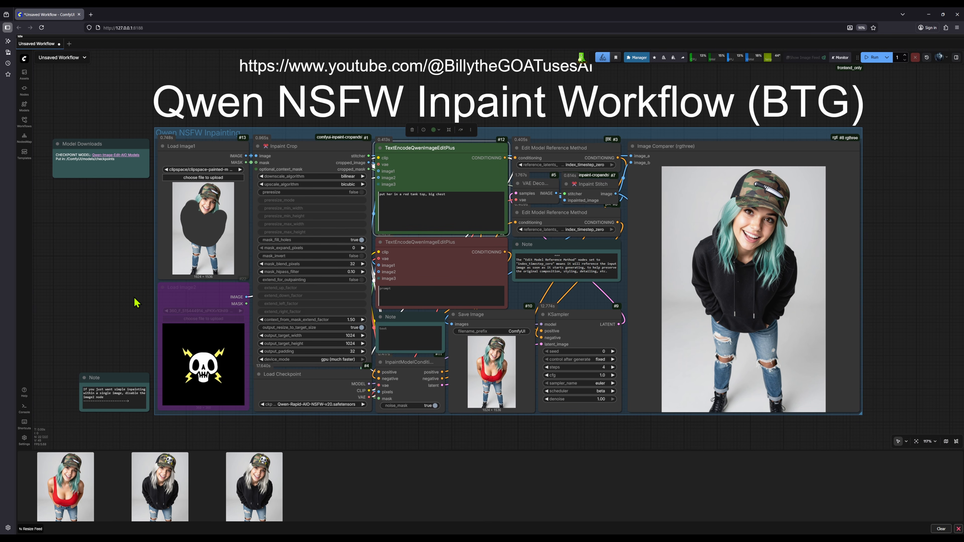